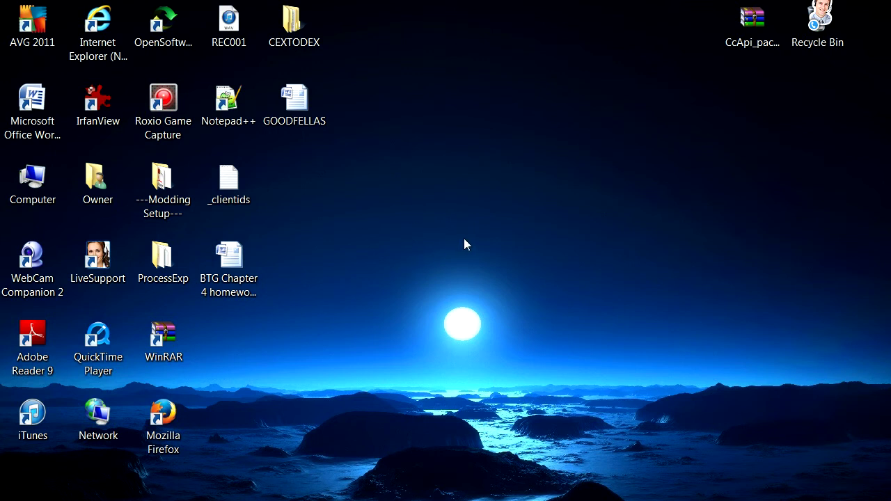
- Extract the CcApi_package_2.50 archive's contents onto the desktop
mouse_move(747, 69)
mouse_down()
mouse_move(731, 84)
mouse_move(718, 124)
mouse_move(717, 16)
mouse_move(742, 59)
mouse_move(748, 54)
mouse_up()
right_click(749, 46)
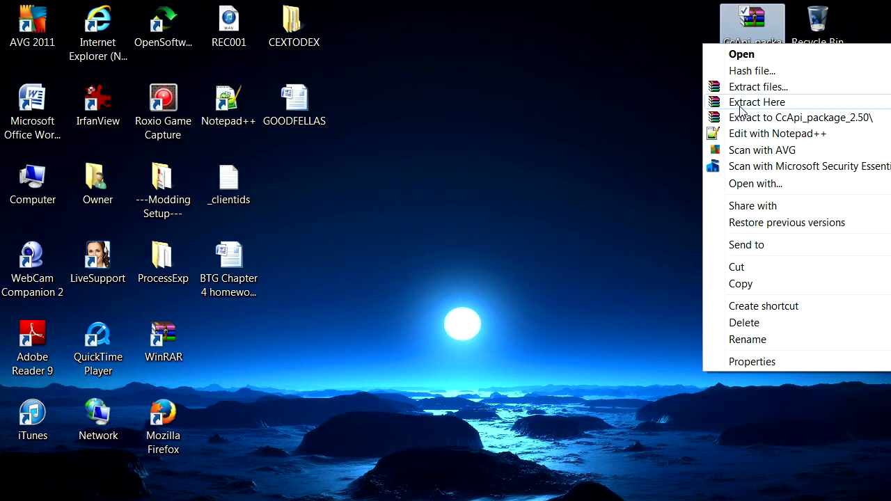
click(742, 102)
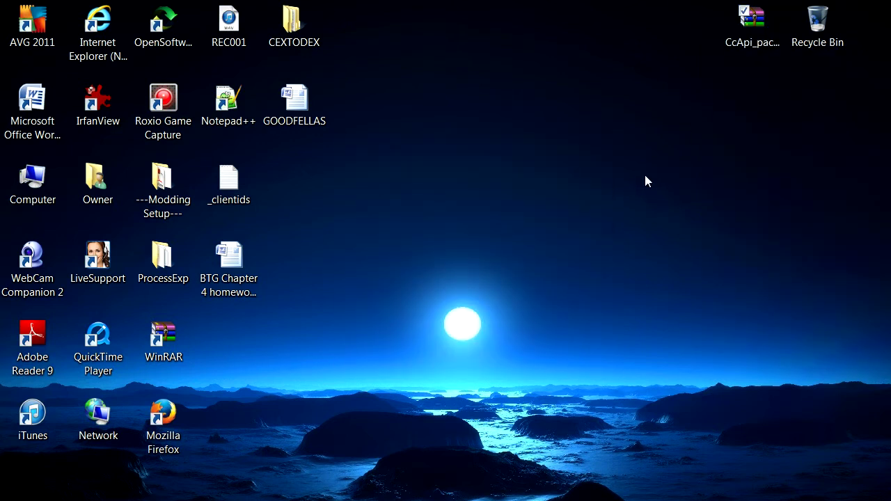
- Look over the extracted desktop files: the CCAPI setup, the XX0001-ENSTONEXX PKG file and the PS3Libv4.3 archive
drag(298, 195, 329, 333)
ctrl+click(228, 337)
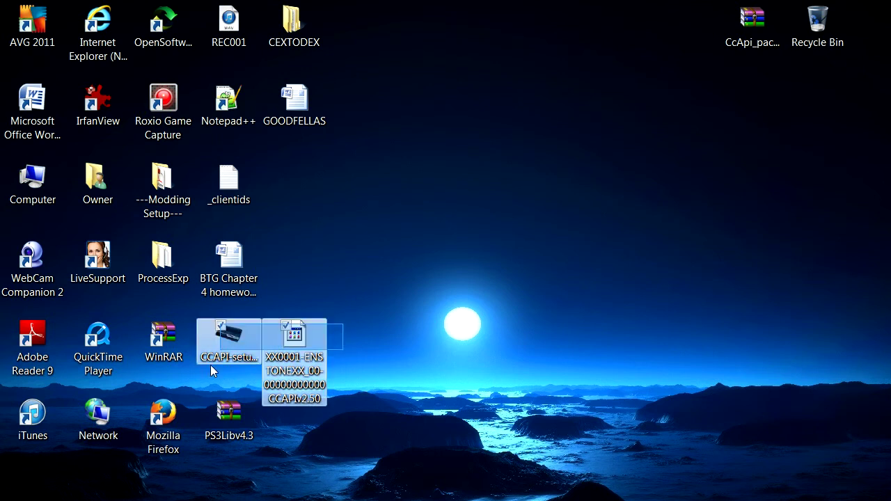
ctrl+click(226, 421)
click(227, 421)
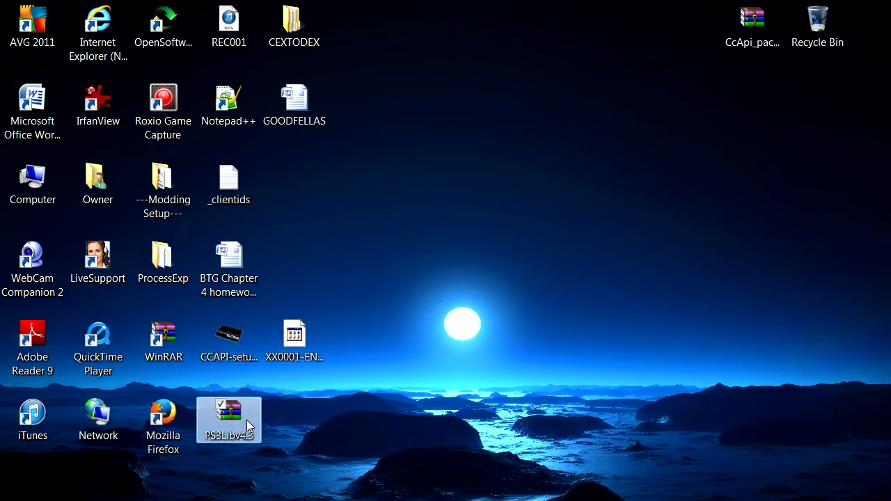
right_click(240, 428)
click(299, 429)
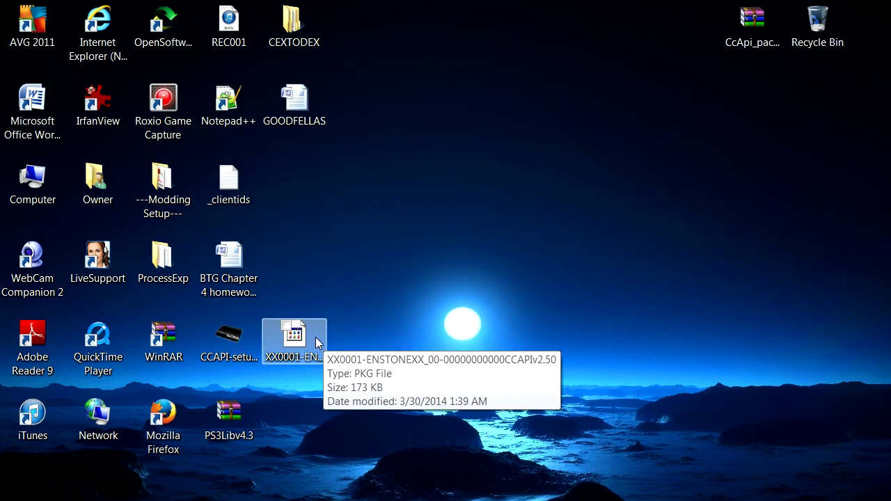
click(253, 348)
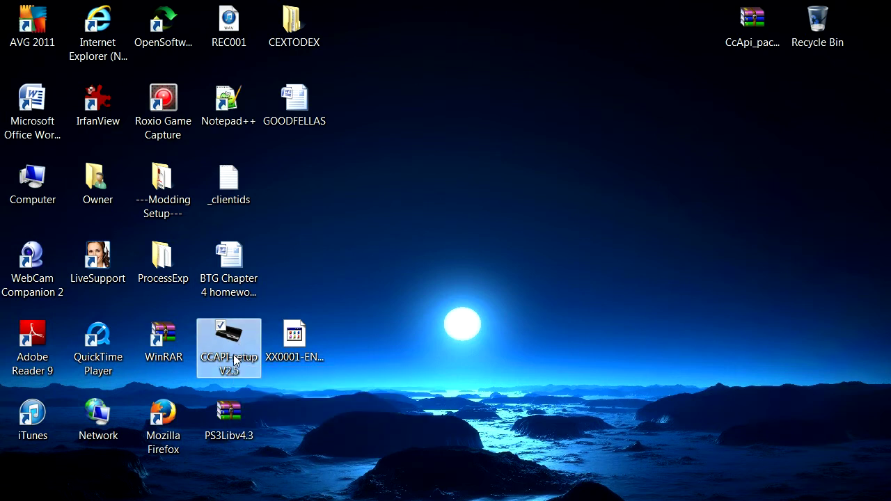
- Browse through Computer and Local Disk (C:) to the Program Files (x86) folder
click(7, 496)
click(245, 299)
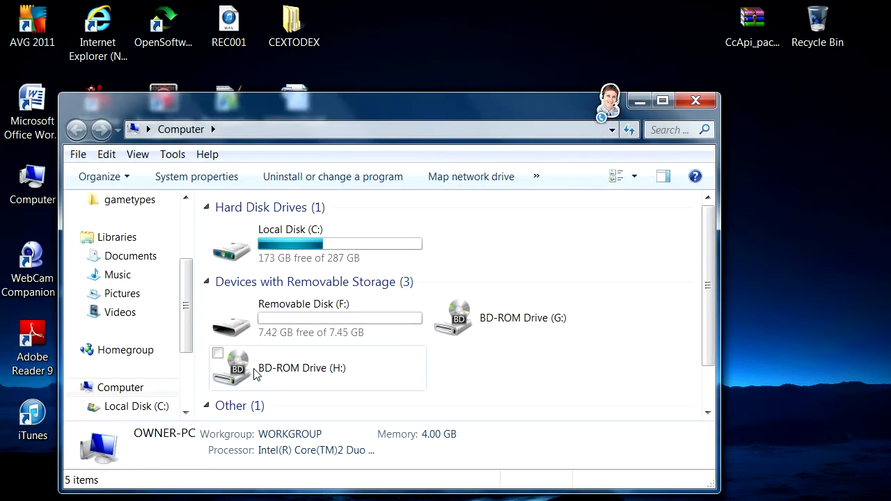
click(151, 405)
scroll(557, 229, down, 1)
click(344, 354)
double_click(344, 354)
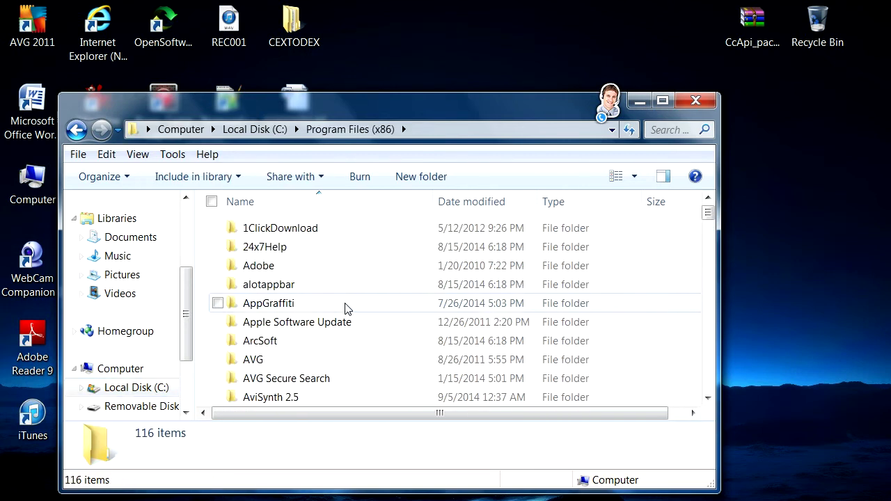
- Examine the ControlConsoleAPI folder's contents in Program Files (x86), and close its window
scroll(712, 228, down, 1)
scroll(712, 229, down, 2)
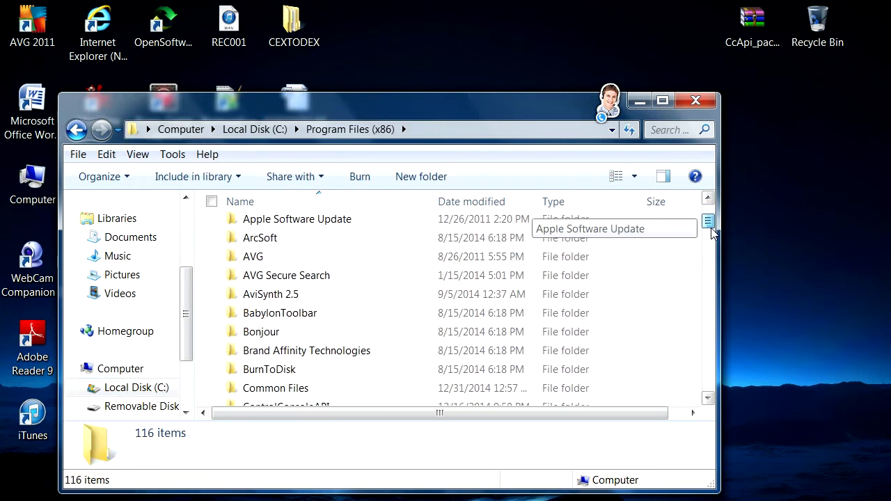
double_click(301, 358)
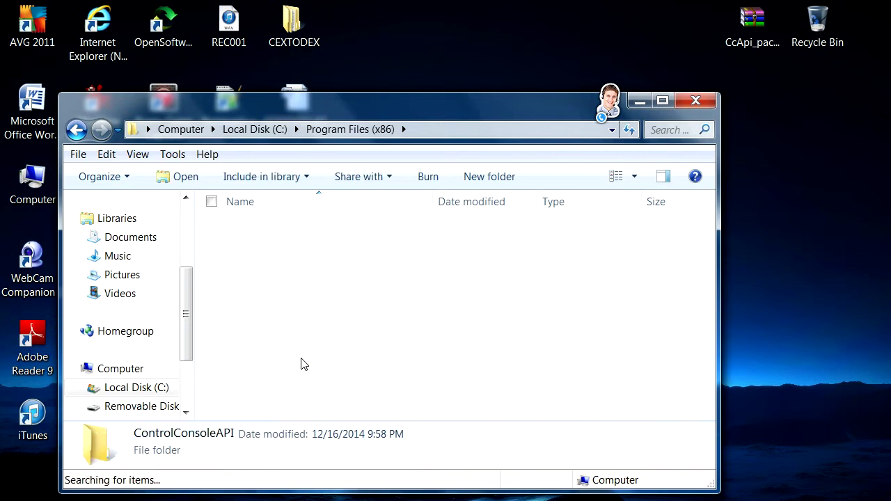
drag(301, 365, 296, 344)
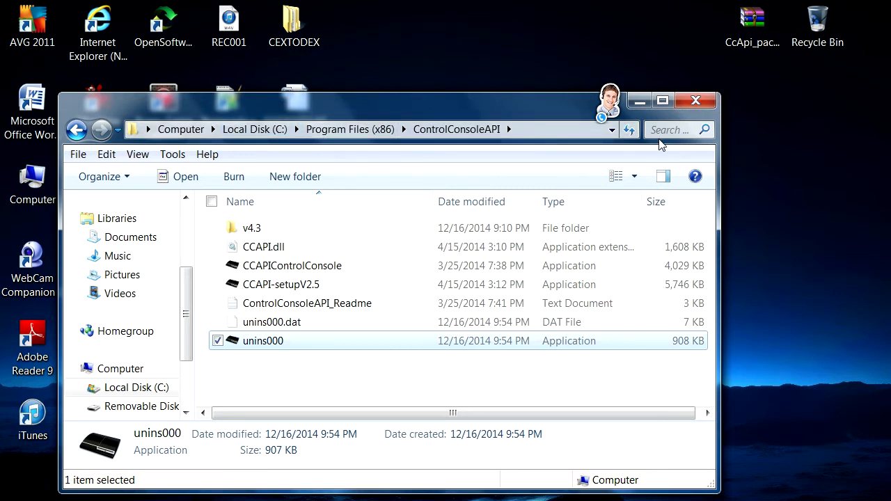
click(695, 101)
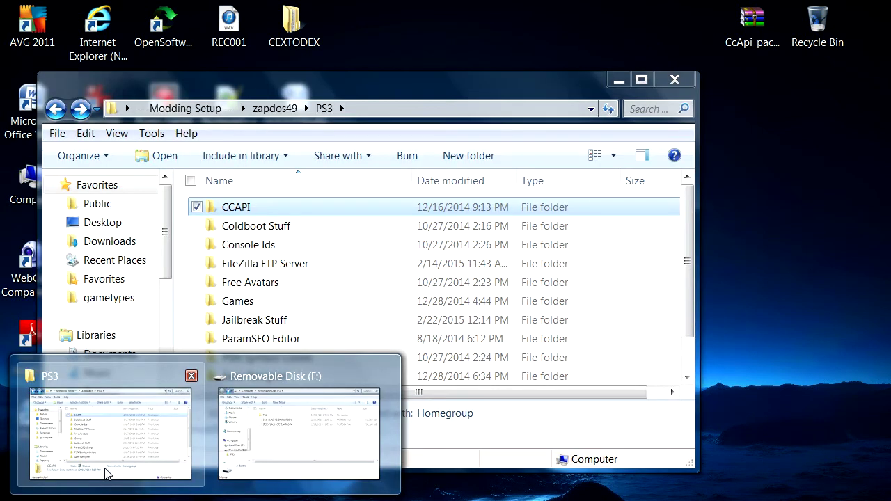
- Launch Console Manager from the CCAPIControlConsole shortcut in the PS3 folder's CCAPI 2.50 subfolder
click(108, 474)
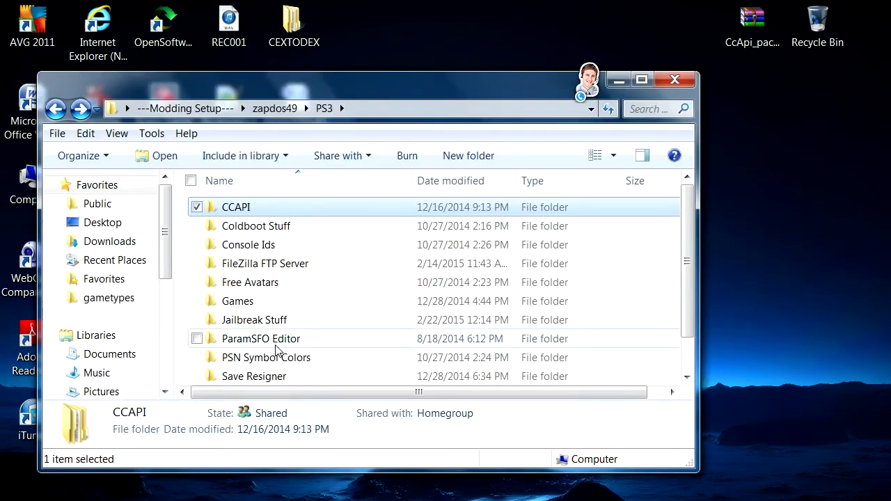
double_click(252, 211)
double_click(252, 211)
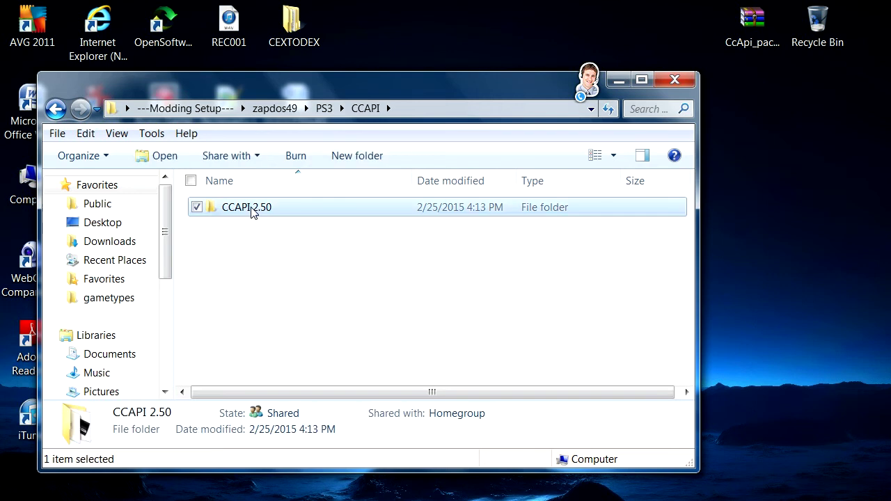
double_click(252, 211)
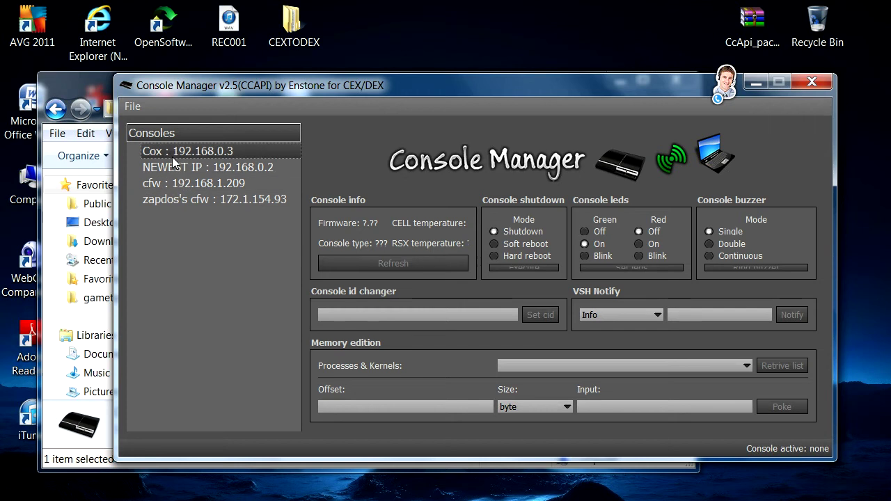
- Minimize the Console Manager window and the CCAPI 2.50 folder window to return to the desktop
click(139, 110)
click(179, 227)
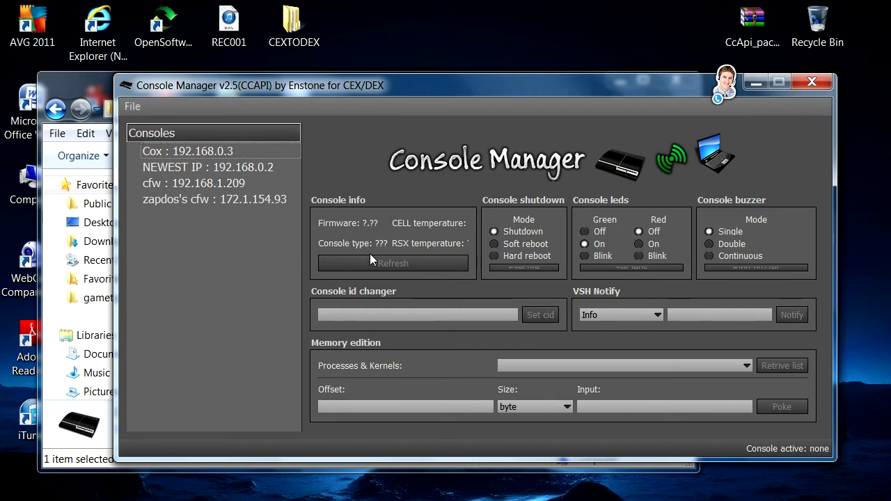
click(764, 81)
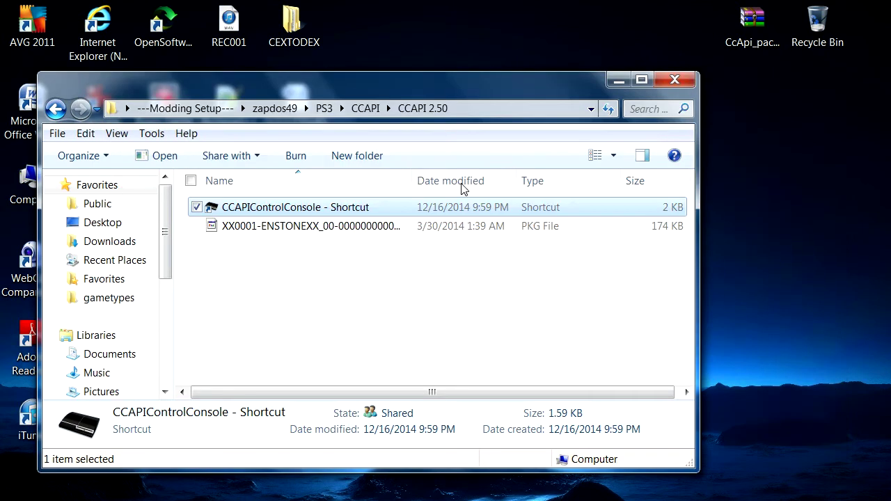
drag(202, 88, 233, 133)
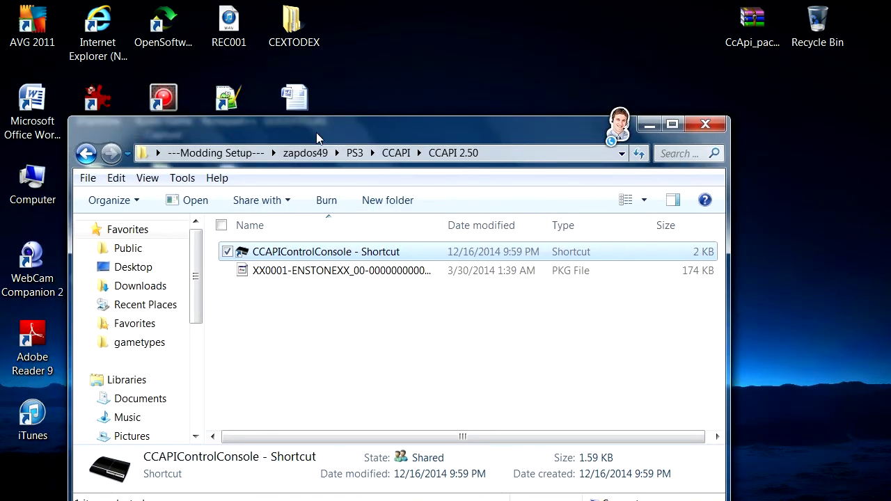
click(649, 126)
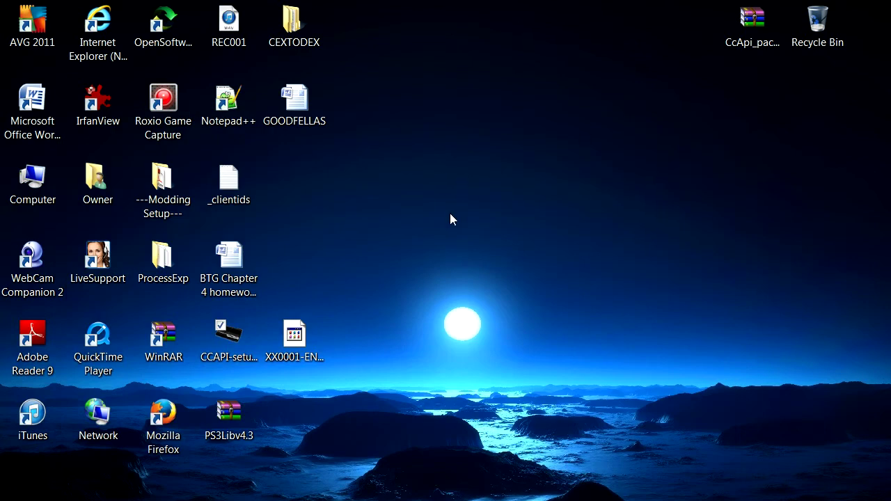
click(306, 341)
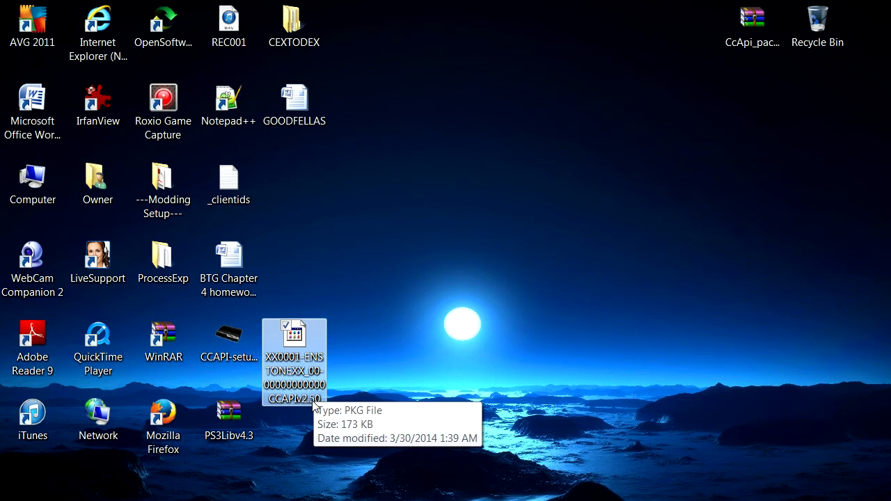
drag(342, 362, 326, 352)
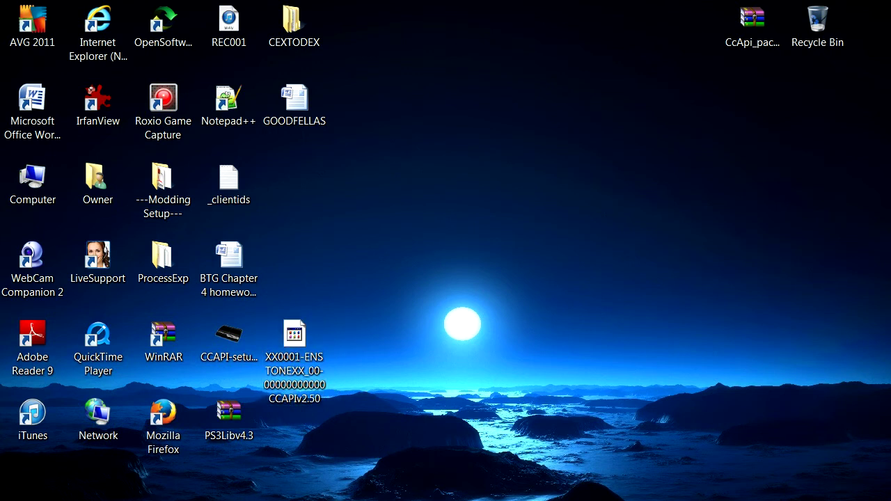
mouse_move(206, 499)
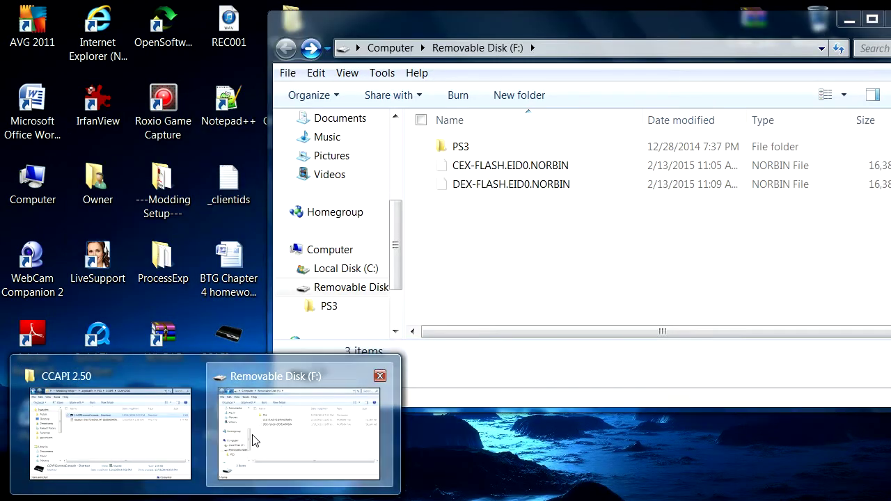
click(254, 440)
drag(526, 33, 596, 41)
click(286, 359)
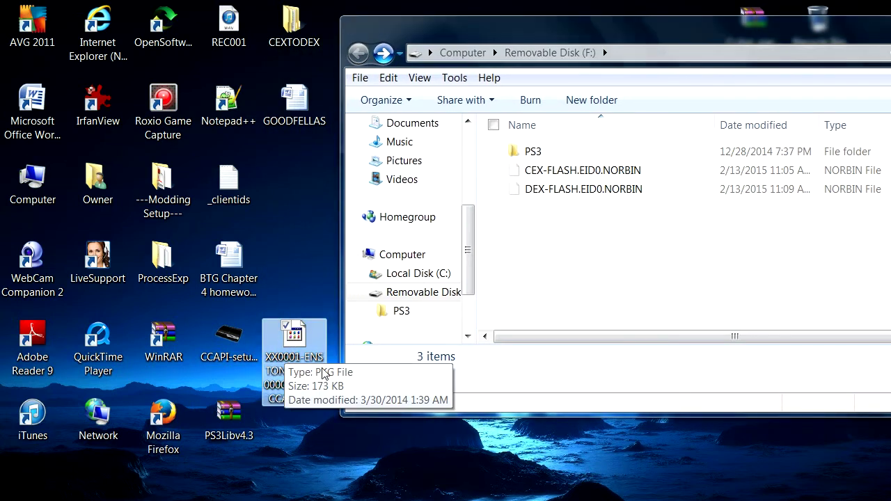
drag(299, 341, 578, 252)
click(540, 280)
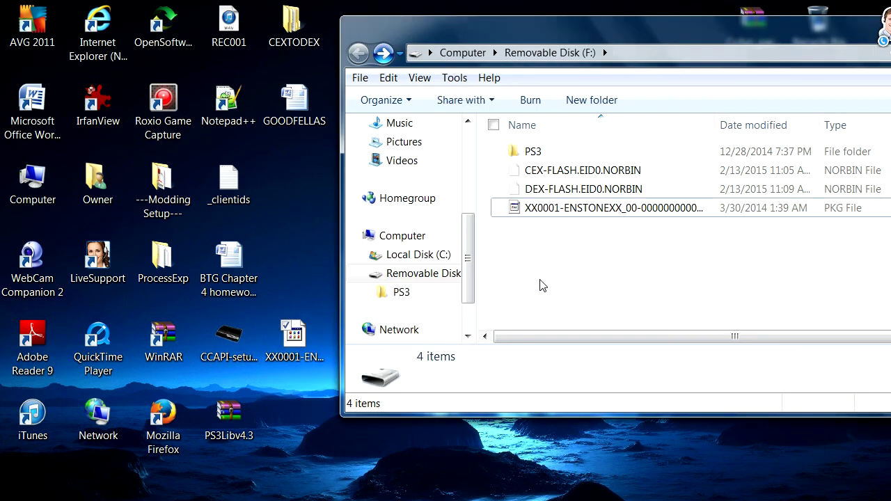
- Check the PS3 folder on Removable Disk (F:), and return to the drive's root
right_click(452, 282)
click(766, 248)
double_click(535, 151)
click(363, 54)
click(547, 237)
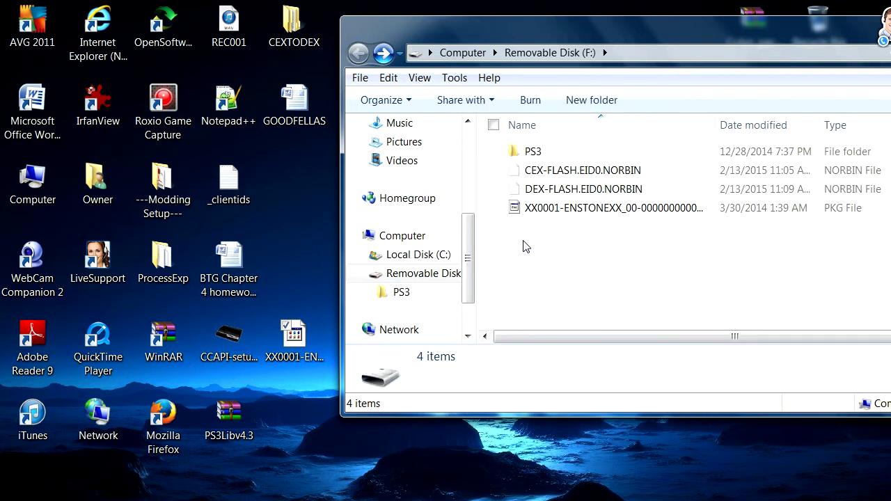
- Eject Removable Disk (F:) and dismiss the safe-removal notification
right_click(449, 275)
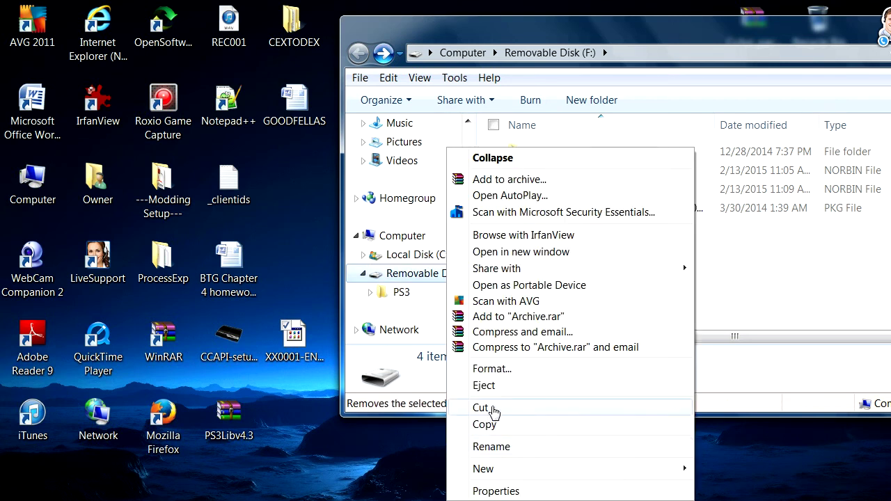
click(485, 387)
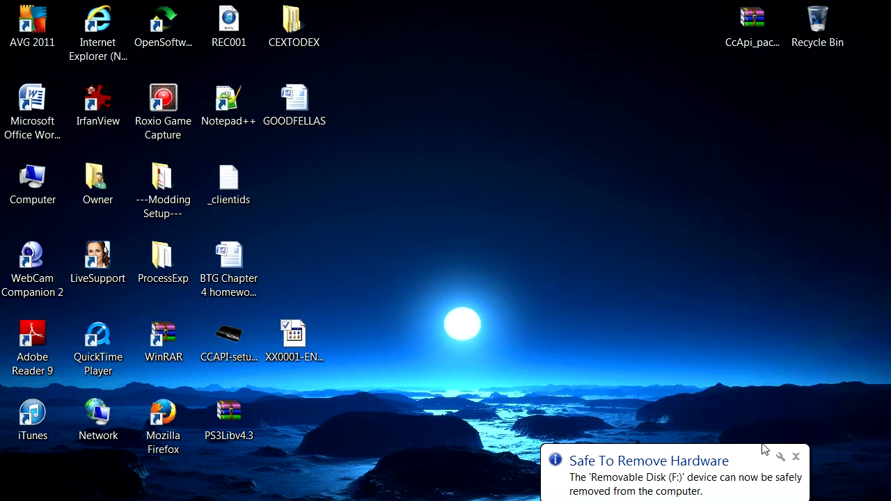
click(796, 457)
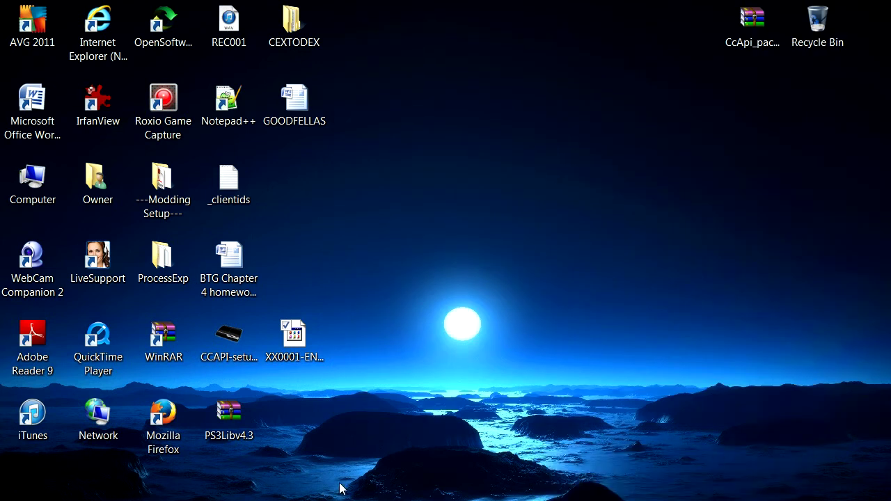
- Switch to Roxio Game Capture, and launch Console Manager again from the CCAPIControlConsole shortcut in the CCAPI 2.50 folder
click(210, 412)
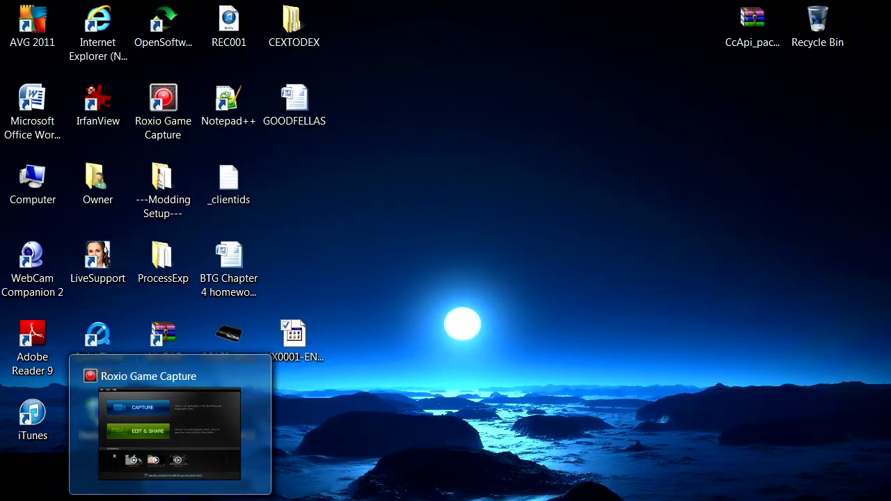
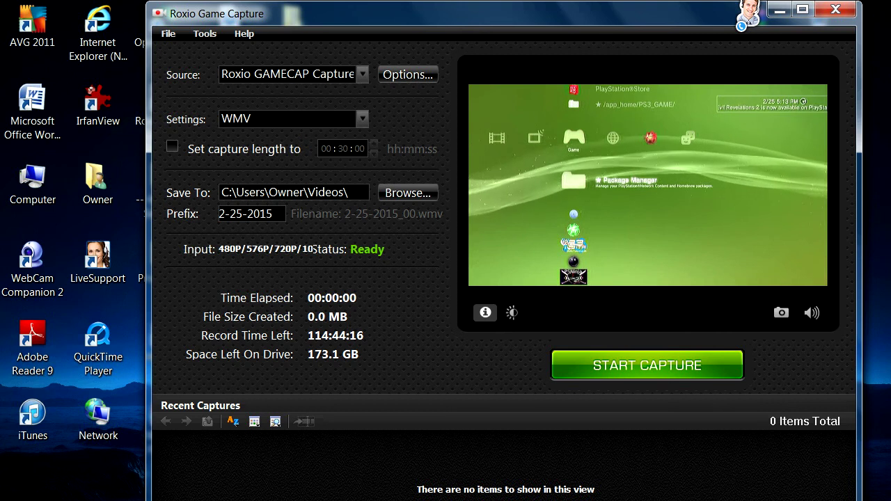
mouse_move(128, 499)
click(144, 435)
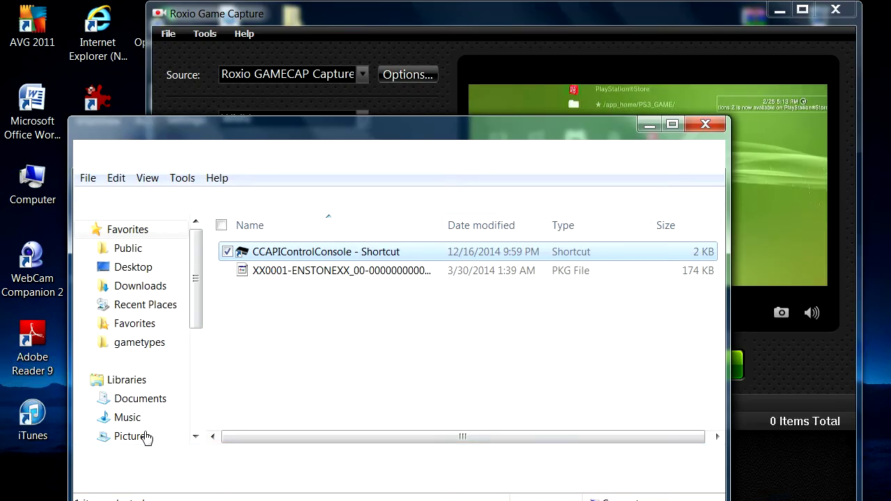
double_click(330, 252)
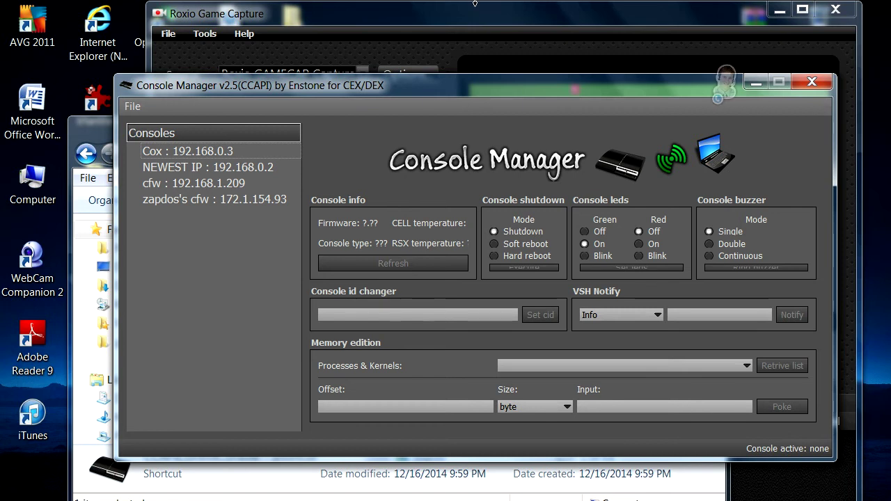
- Bring the Roxio Game Capture preview forward, then close one duplicate Console Manager window and switch to the remaining one
click(470, 16)
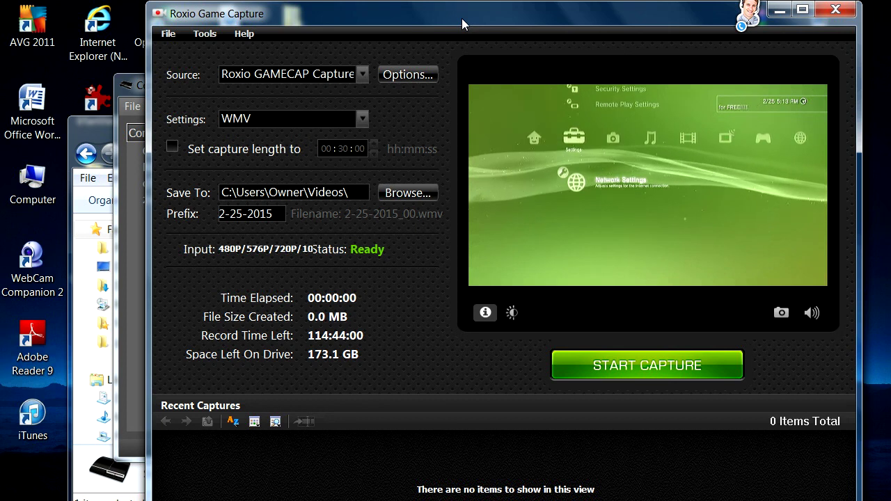
click(90, 180)
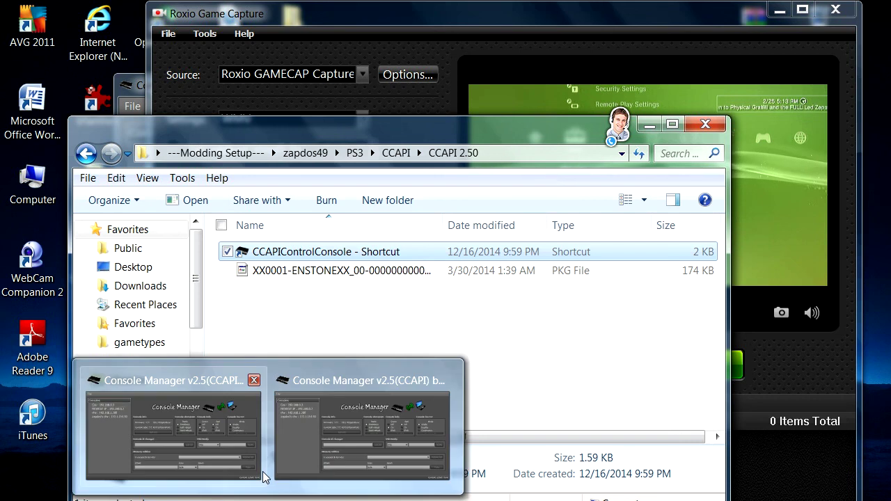
mouse_move(269, 497)
click(254, 380)
click(228, 406)
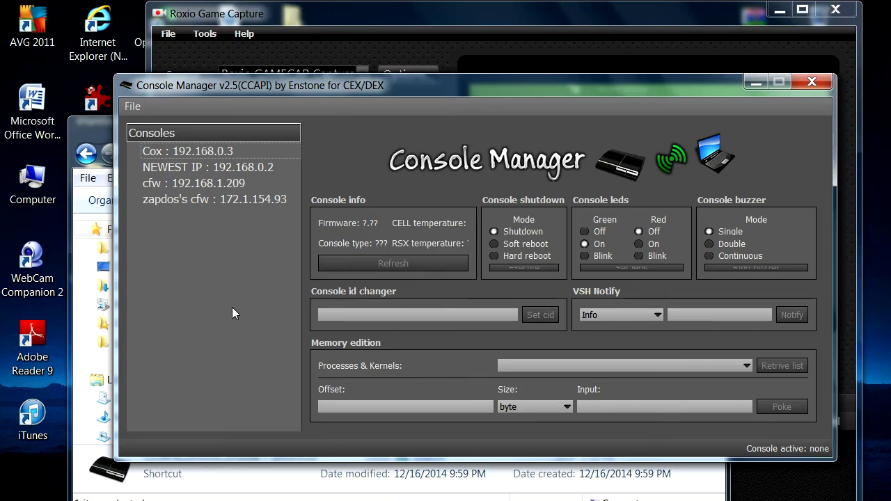
- Connect Console Manager to the NEWEST IP console, dismiss the confirmation, and refresh the console info
drag(266, 82, 171, 79)
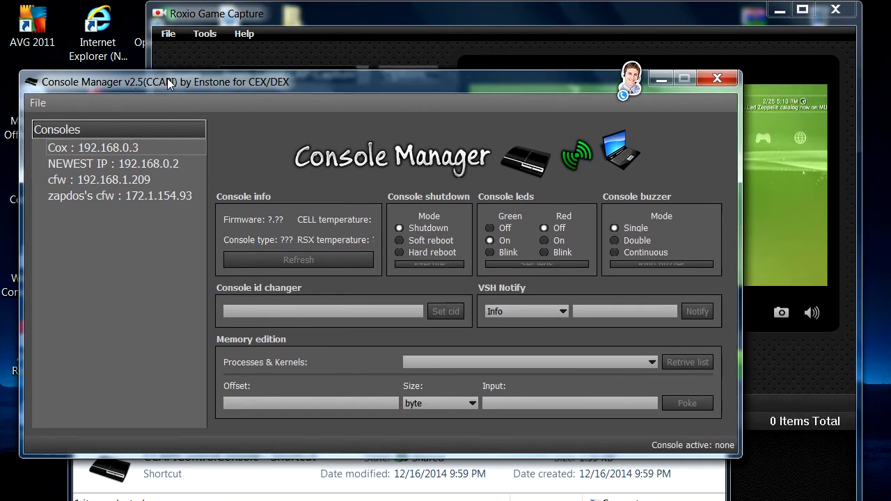
click(36, 103)
click(127, 99)
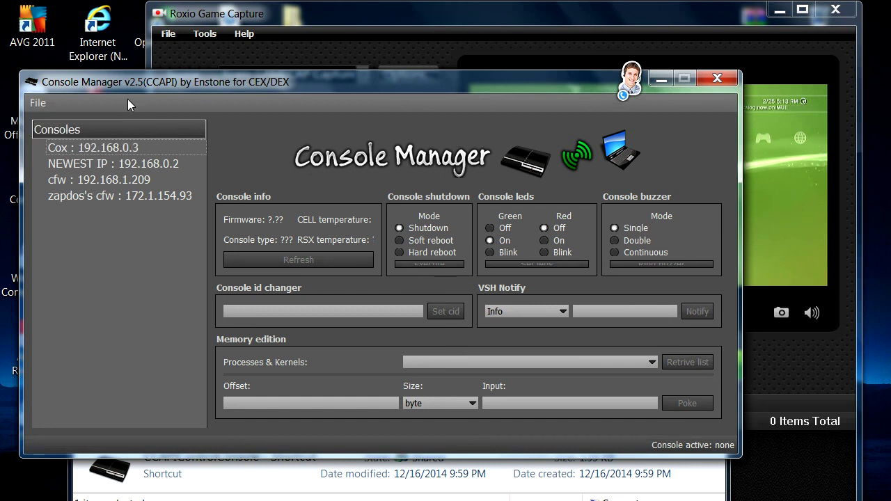
right_click(123, 167)
click(139, 178)
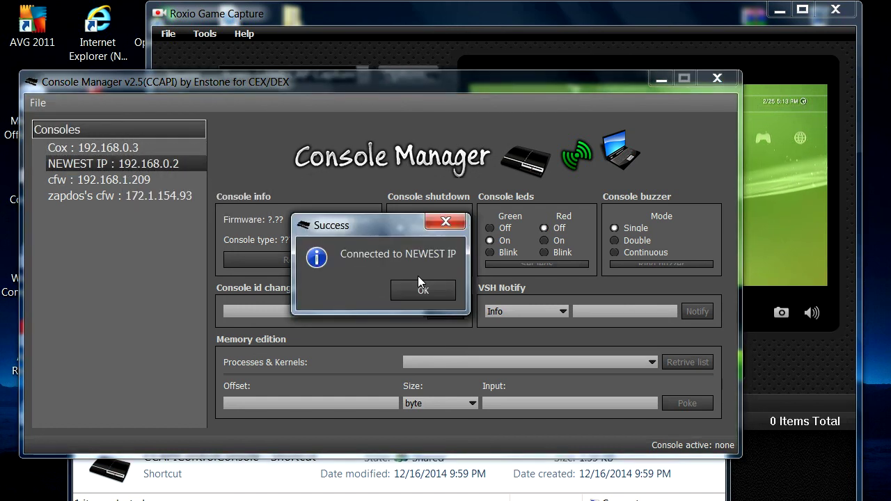
click(423, 292)
click(352, 257)
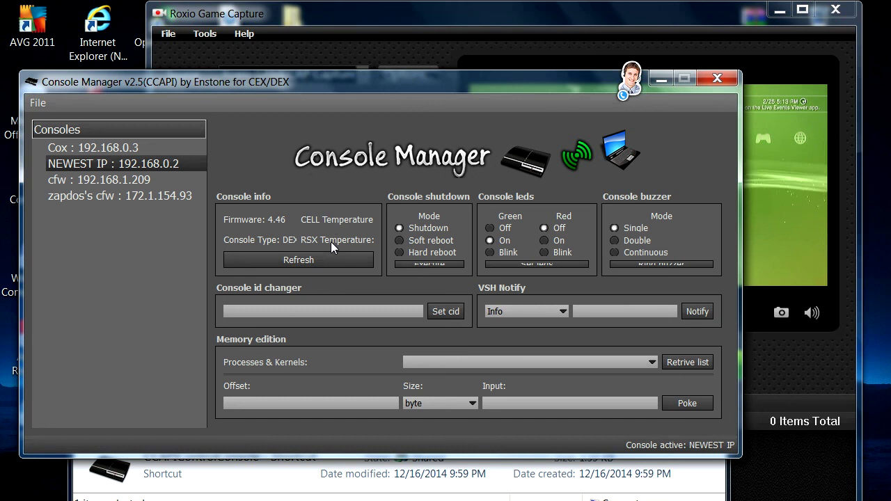
click(368, 314)
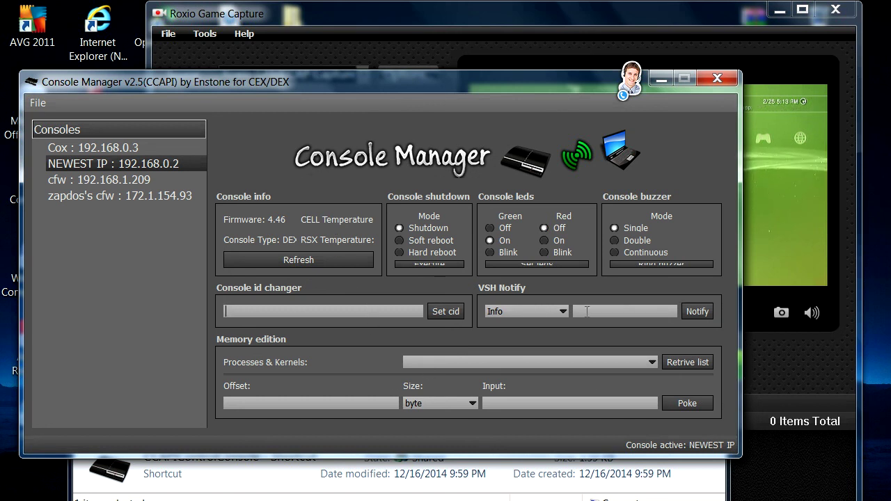
- Reposition Console Manager to uncover the capture preview, and send the console an Info VSH notification reading "hello"
drag(566, 78, 614, 144)
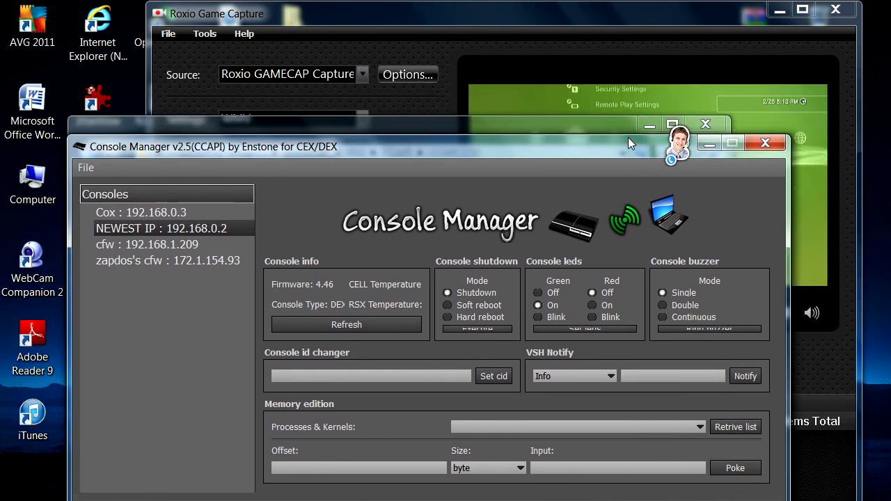
click(623, 375)
text(heloo)
key(BackSpace)
key(BackSpace)
text(lo)
click(744, 376)
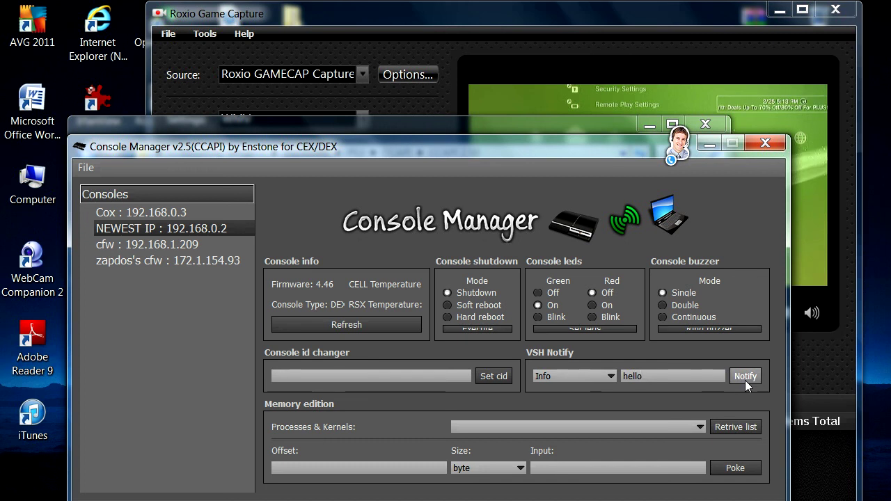
- Switch to Roxio Game Capture to view the console preview, then bring the CCAPI 2.50 folder window forward
click(678, 25)
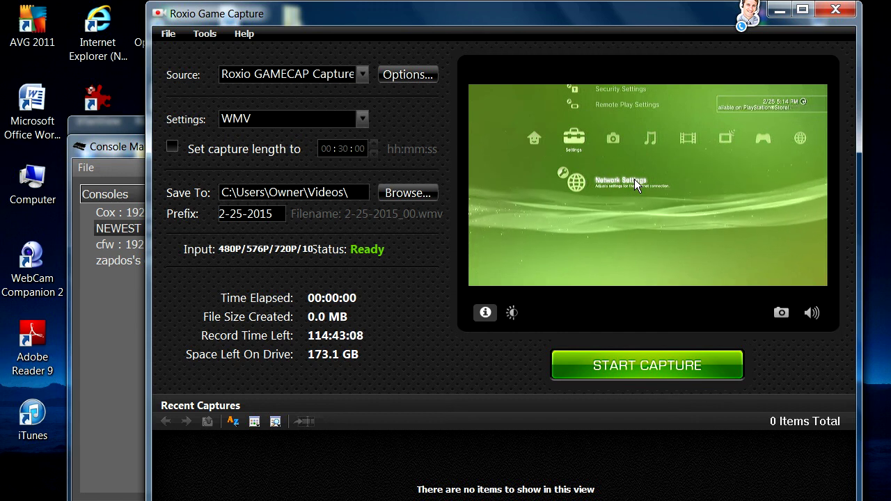
double_click(129, 94)
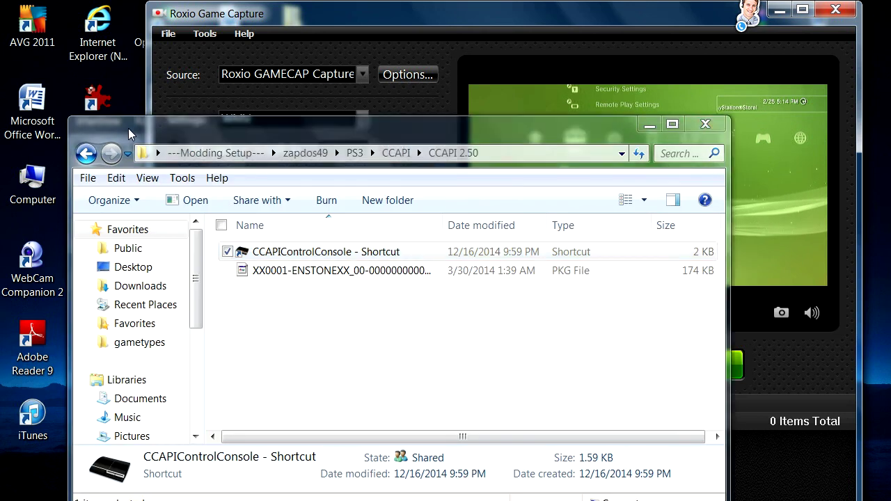